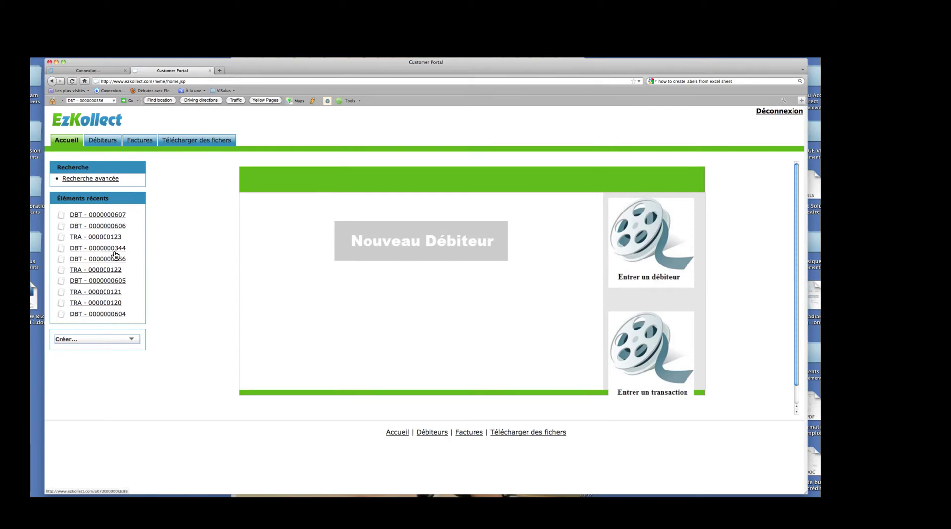
Open the last debtor record in the Débiteurs list and review its debt details and transactions section
{"action": "left_click", "coordinate": [103, 142]}
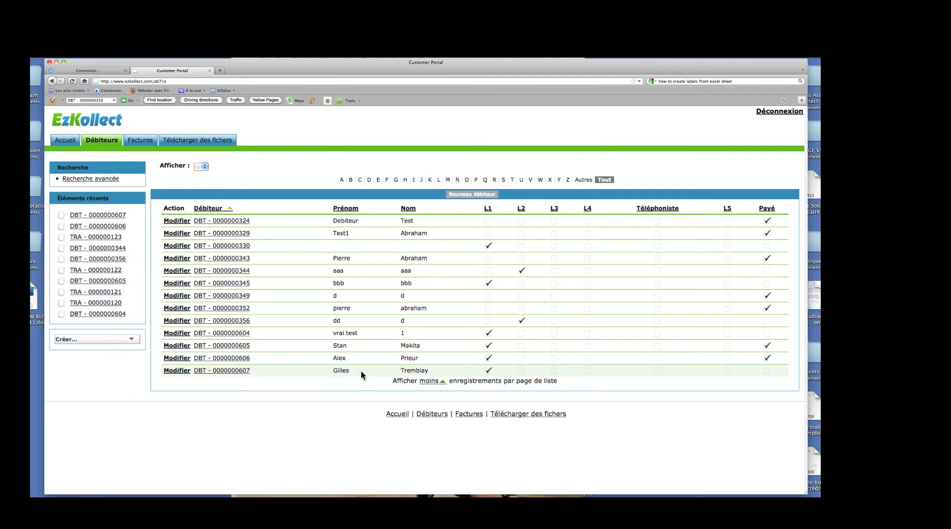
{"action": "left_click", "coordinate": [232, 372]}
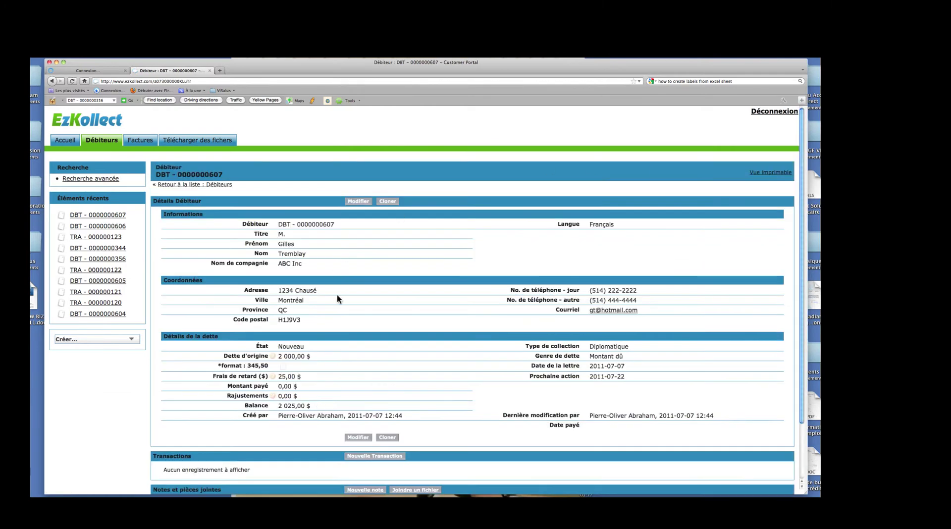
{"action": "scroll", "coordinate": [336, 298], "scroll_direction": "down", "scroll_amount": 2}
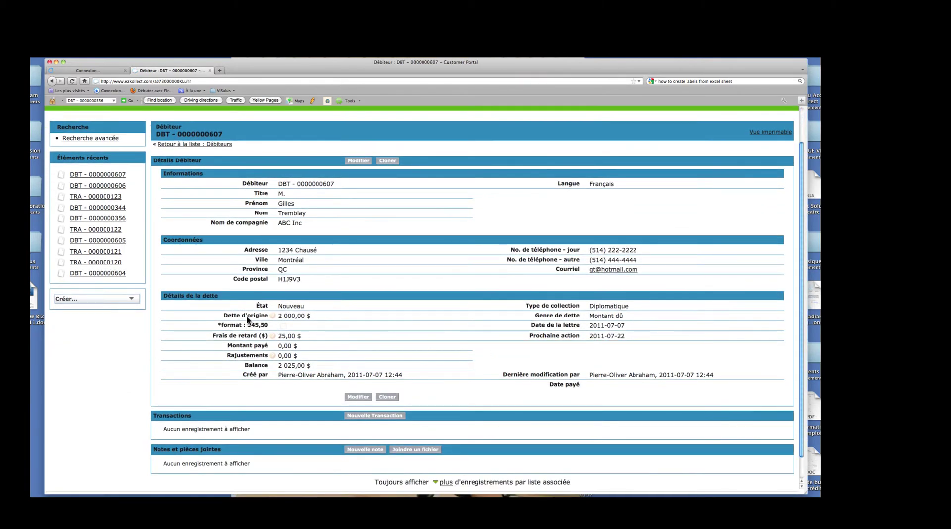
{"action": "mouse_move", "coordinate": [273, 316]}
{"action": "scroll", "coordinate": [460, 353], "scroll_direction": "down", "scroll_amount": 1}
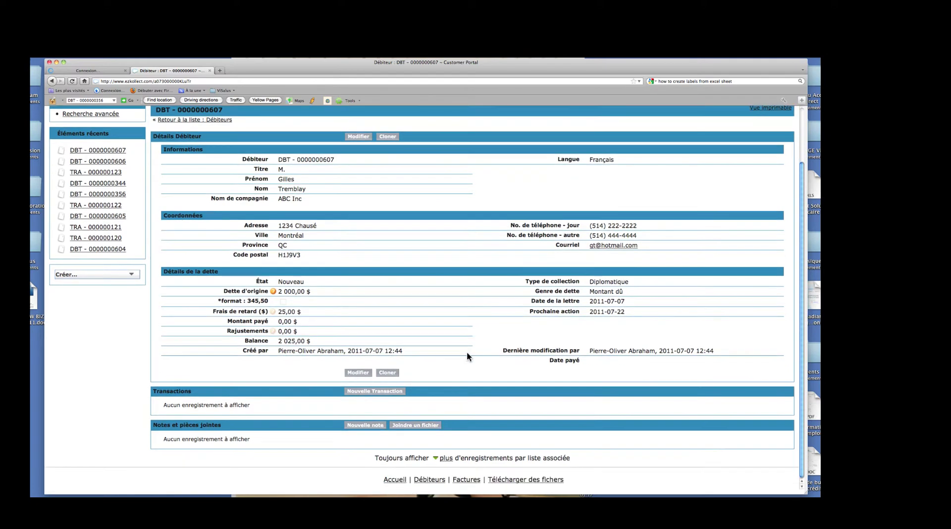
Start a new transaction for this debtor with an amount of 1000
{"action": "left_click", "coordinate": [375, 394]}
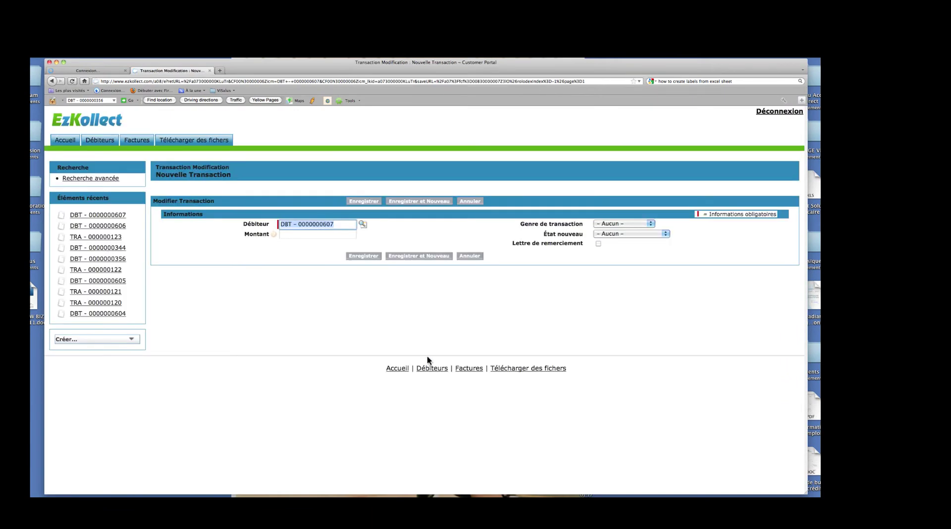
{"action": "left_click", "coordinate": [303, 235]}
{"action": "type", "text": "1000"}
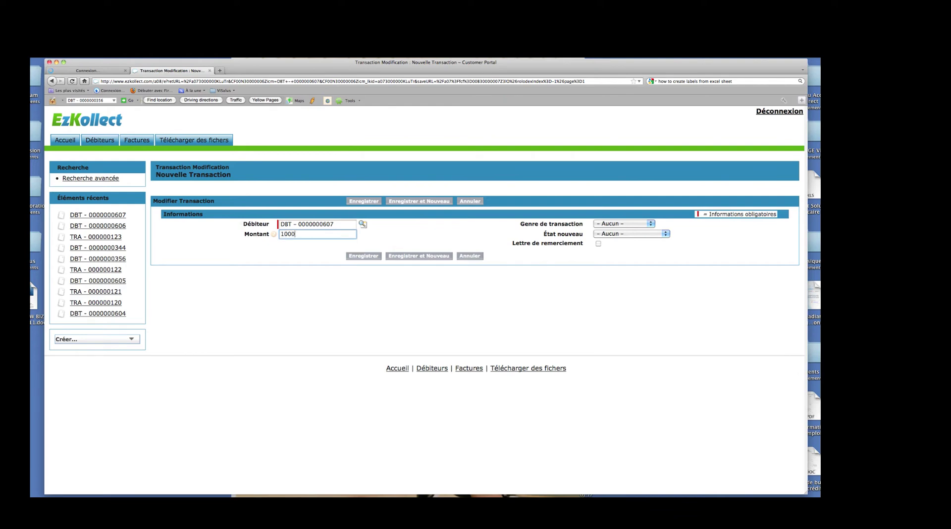
{"action": "key", "text": "Tab"}
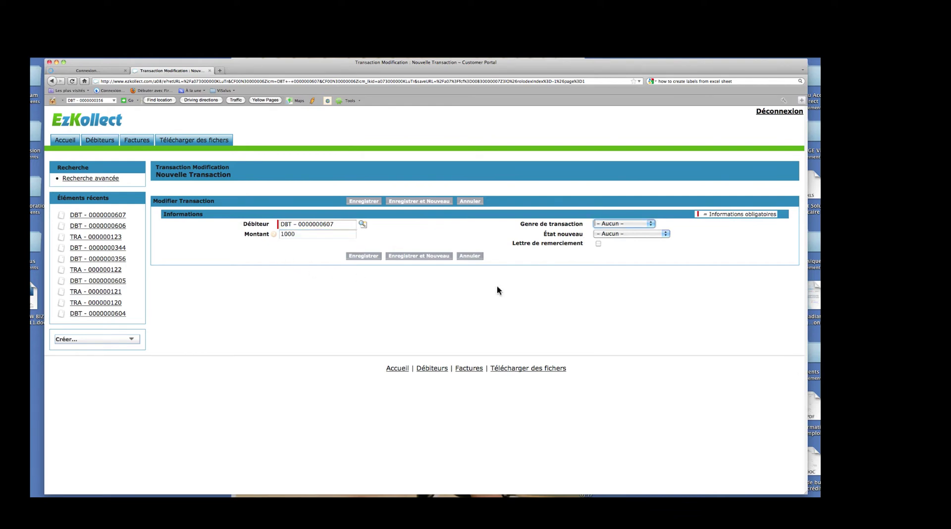
Set the transaction type to Paiement and the new state to Règlement, and save the transaction
{"action": "left_click", "coordinate": [611, 224]}
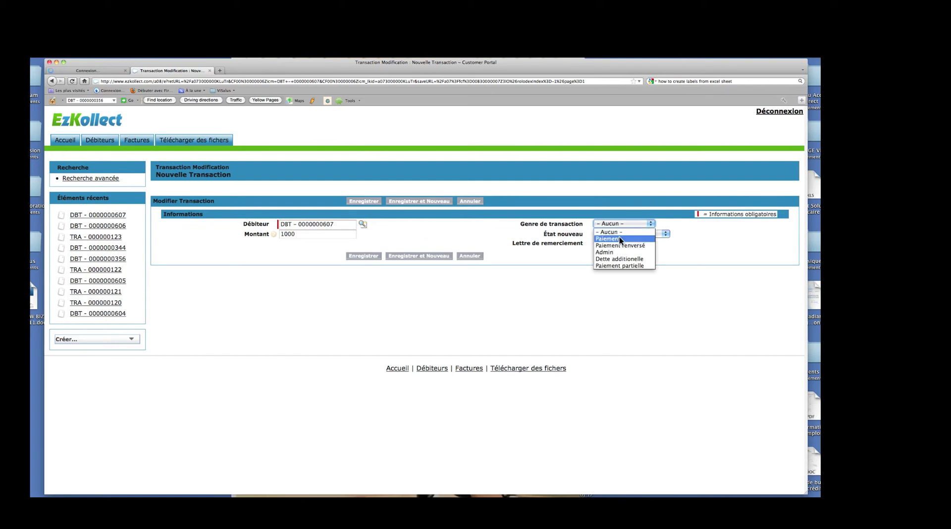
{"action": "left_click", "coordinate": [619, 239]}
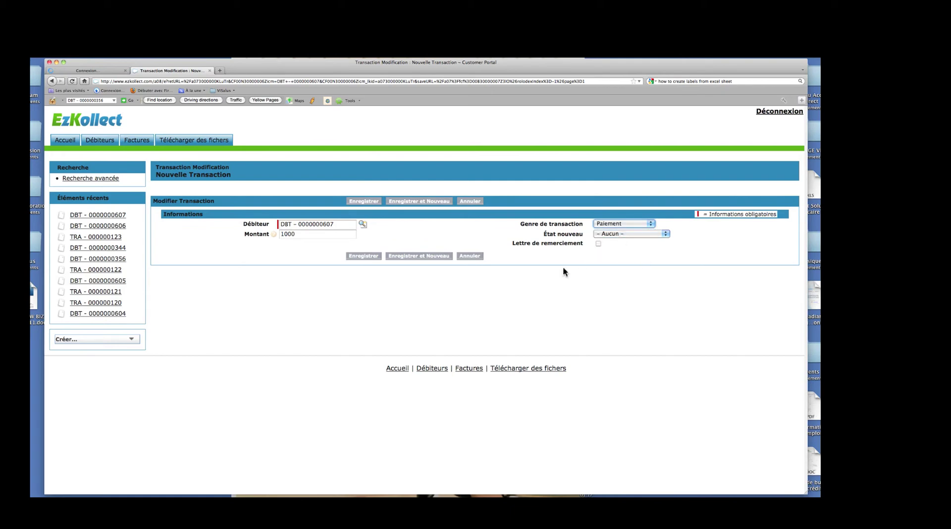
{"action": "left_click", "coordinate": [617, 234]}
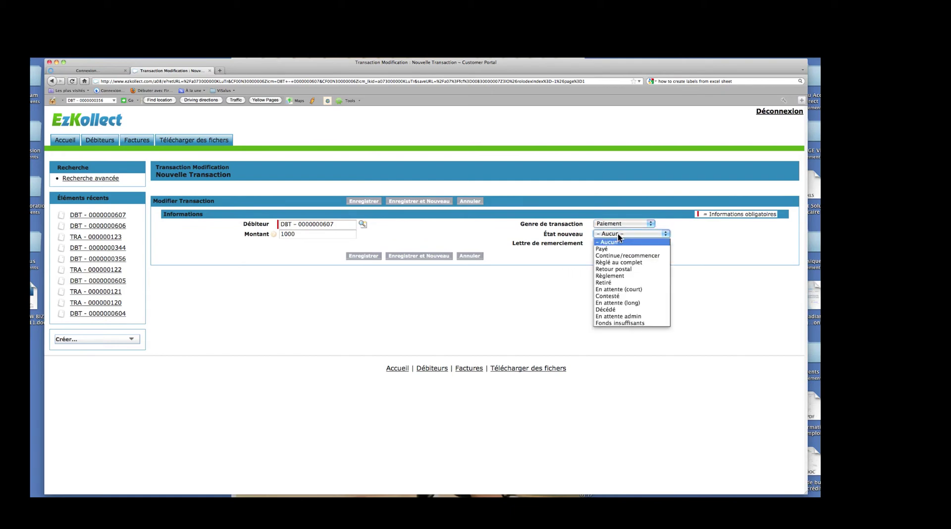
{"action": "left_click", "coordinate": [623, 276]}
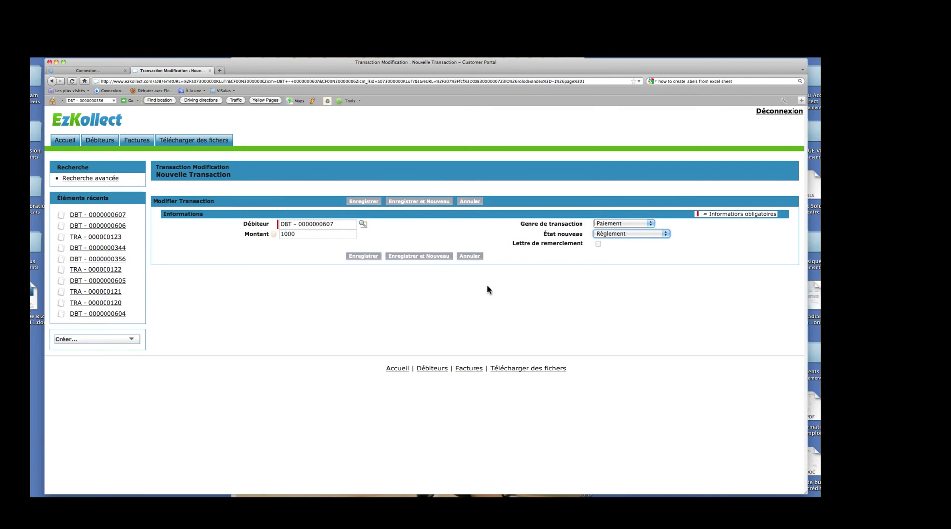
{"action": "left_click", "coordinate": [366, 256]}
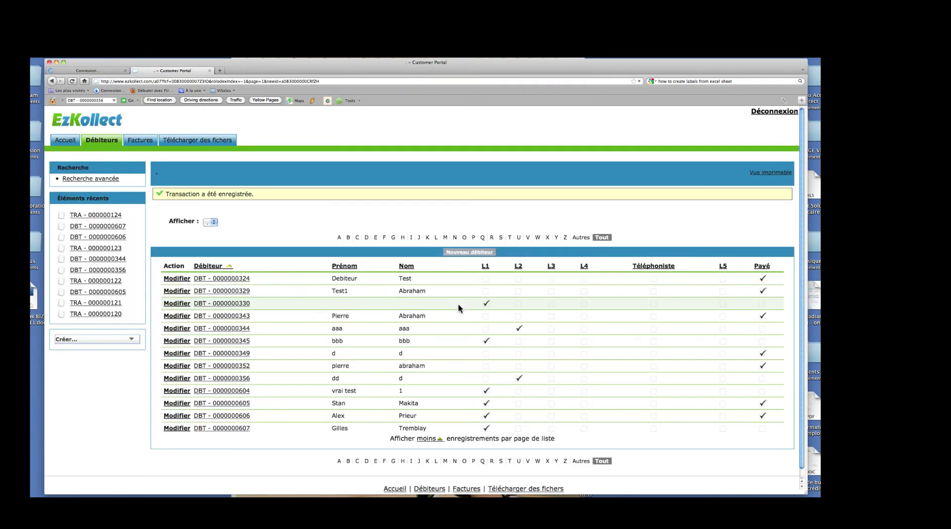
Reopen the last debtor in the list and check the state, amount paid, balance and recorded transaction
{"action": "left_click", "coordinate": [229, 429]}
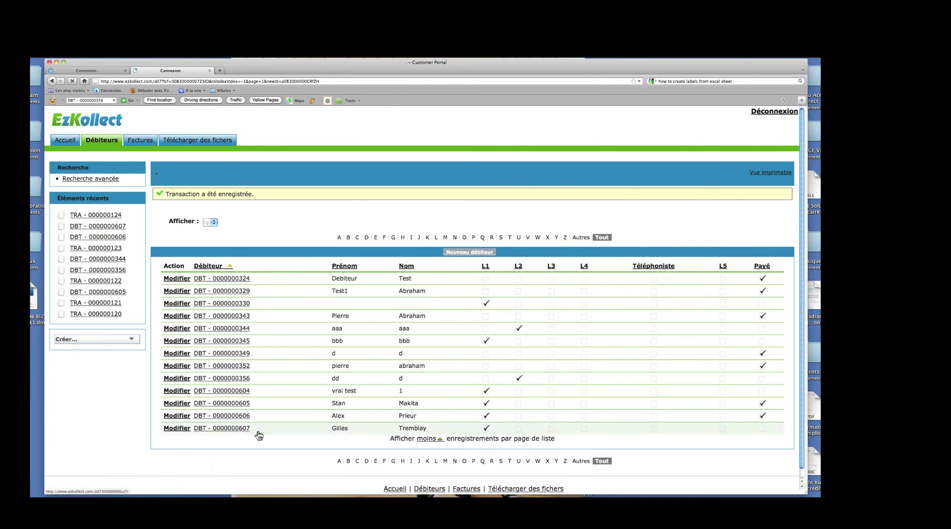
{"action": "scroll", "coordinate": [441, 356], "scroll_direction": "down", "scroll_amount": 1}
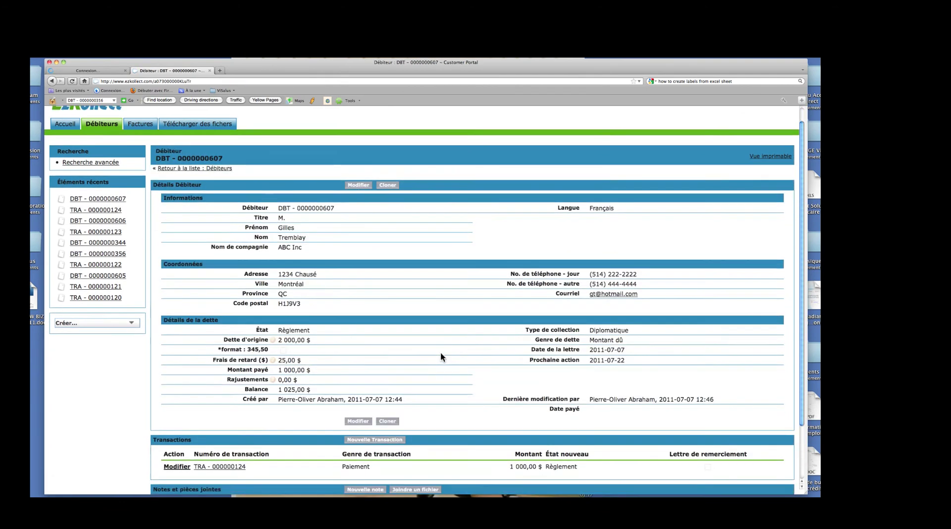
{"action": "scroll", "coordinate": [448, 352], "scroll_direction": "down", "scroll_amount": 3}
{"action": "mouse_move", "coordinate": [273, 275]}
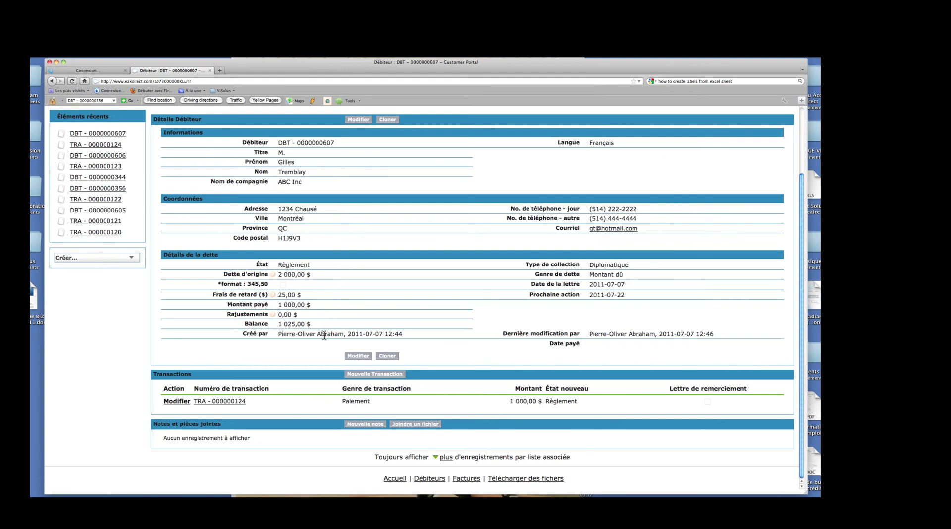
{"action": "scroll", "coordinate": [325, 335], "scroll_direction": "up", "scroll_amount": 1}
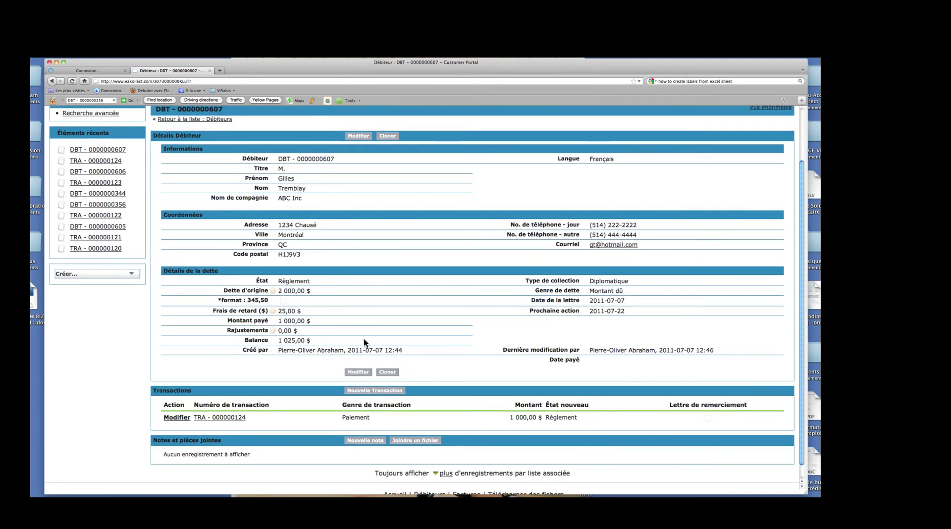
{"action": "scroll", "coordinate": [427, 337], "scroll_direction": "down", "scroll_amount": 1}
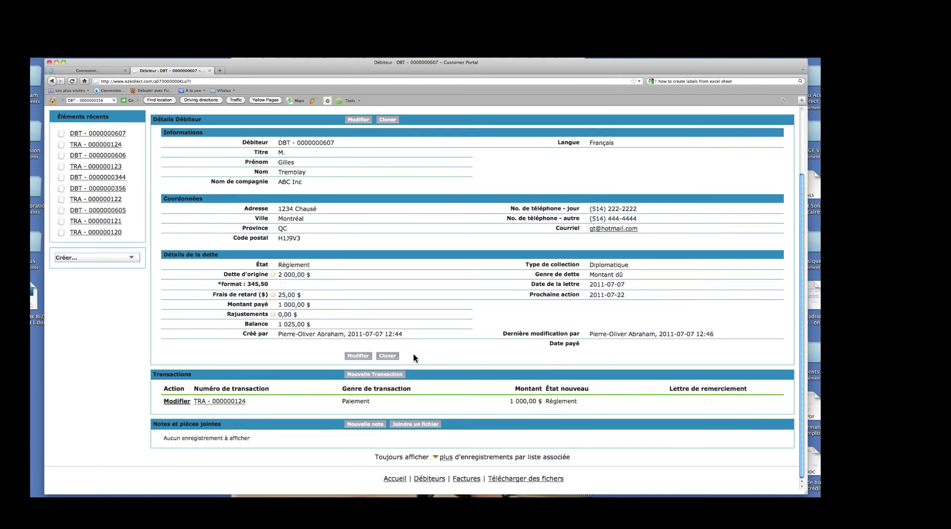
Start another transaction for the same debtor with an amount of 1025
{"action": "left_click", "coordinate": [386, 377]}
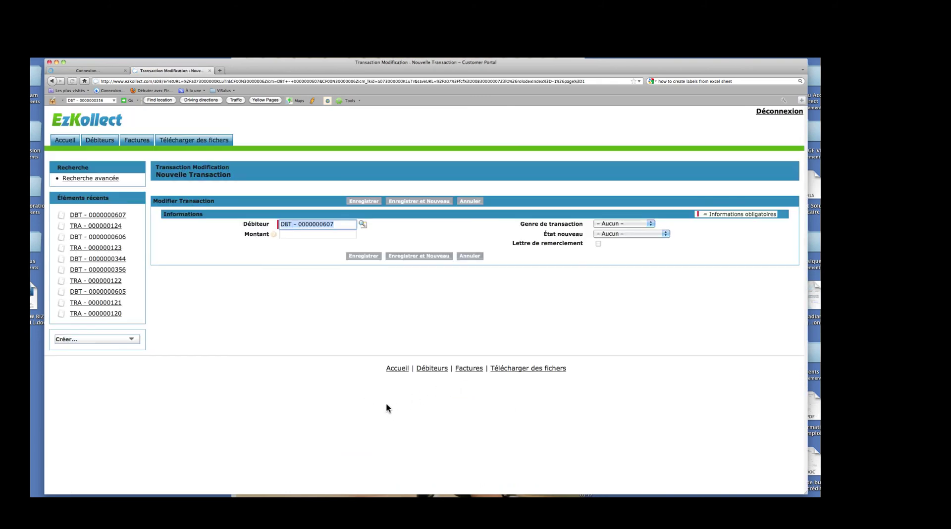
{"action": "left_click", "coordinate": [297, 234]}
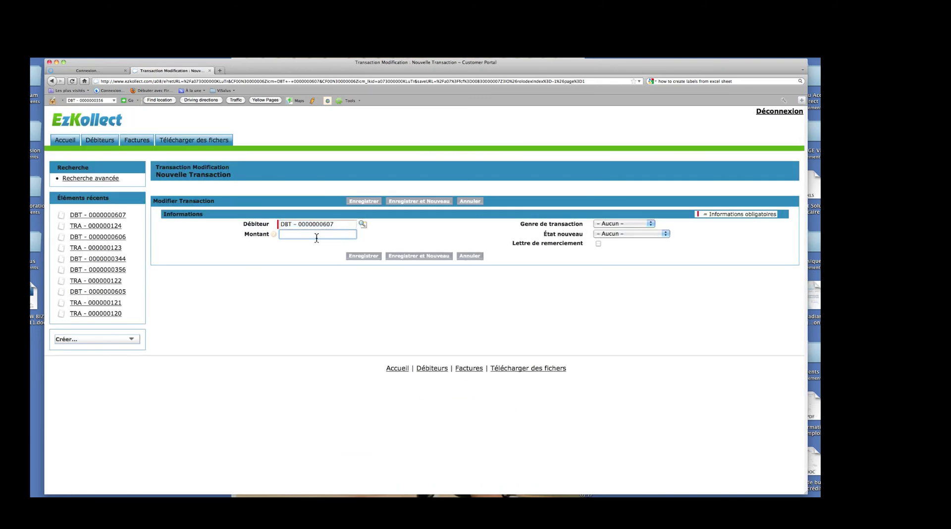
{"action": "type", "text": "1025"}
{"action": "key", "text": "Tab"}
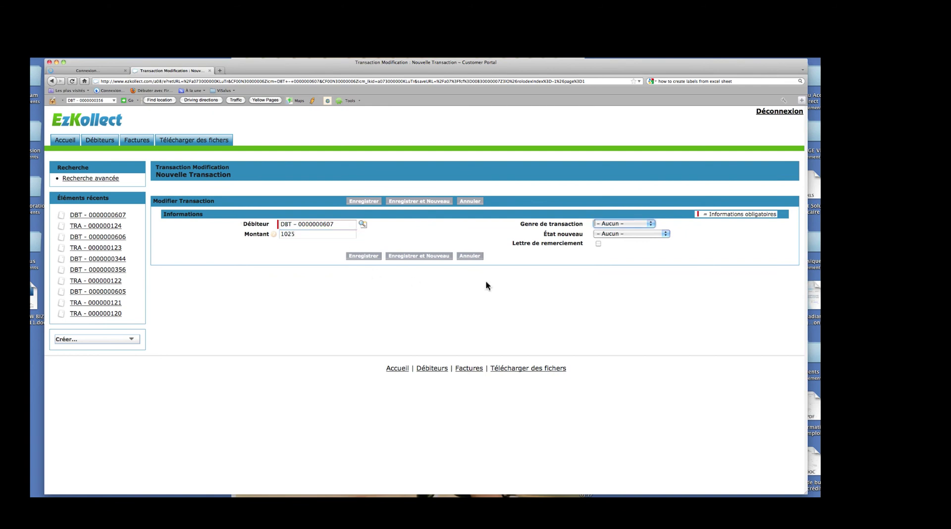
Classify the second transaction as Paiement with the new state Règlé au complet
{"action": "left_click", "coordinate": [622, 223]}
{"action": "left_click", "coordinate": [622, 238]}
{"action": "left_click", "coordinate": [622, 235]}
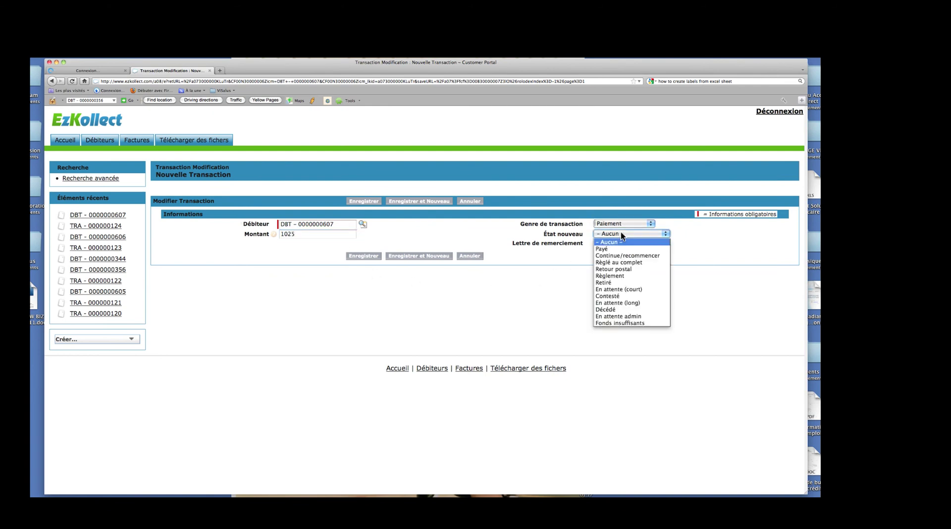
{"action": "left_click", "coordinate": [616, 263]}
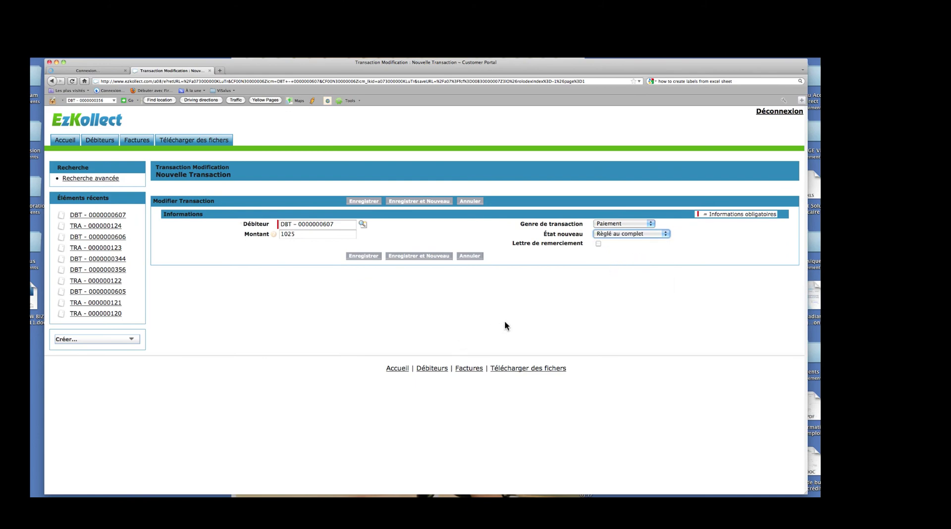
Request the thank-you letter, write the amount as 1025,00 and save the transaction
{"action": "left_click", "coordinate": [598, 244]}
{"action": "left_click", "coordinate": [305, 234]}
{"action": "type", "text": ",00"}
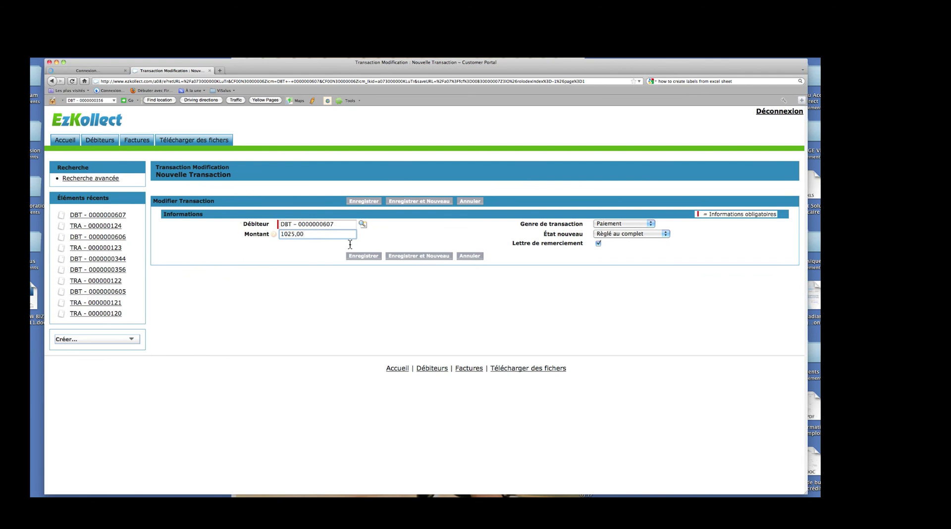
{"action": "left_click", "coordinate": [569, 270]}
{"action": "left_click", "coordinate": [363, 256]}
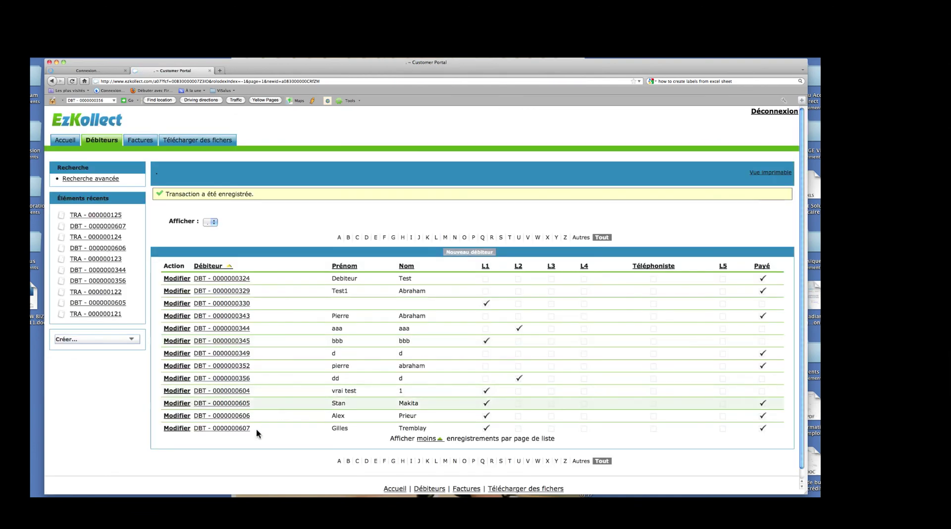
Reopen the same debtor's record and check the balance and the list of recorded transactions
{"action": "left_click", "coordinate": [232, 429]}
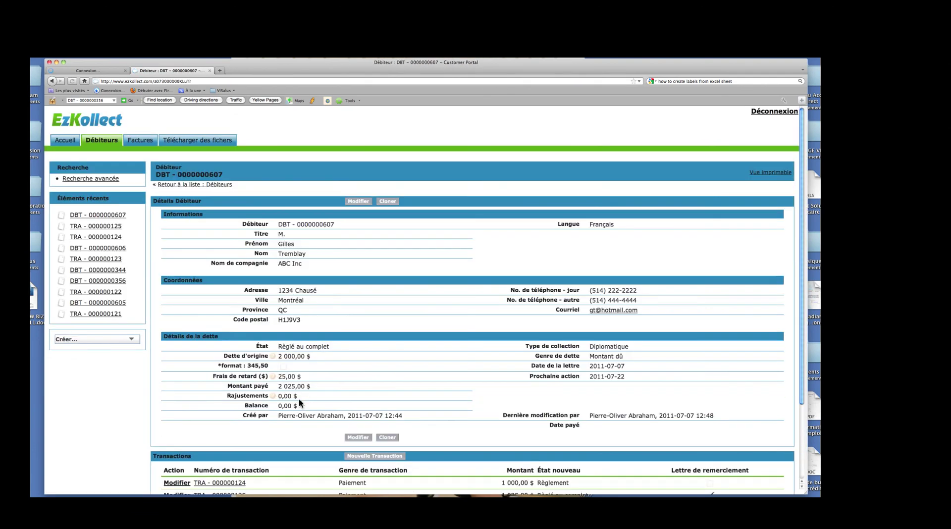
{"action": "scroll", "coordinate": [299, 398], "scroll_direction": "down", "scroll_amount": 4}
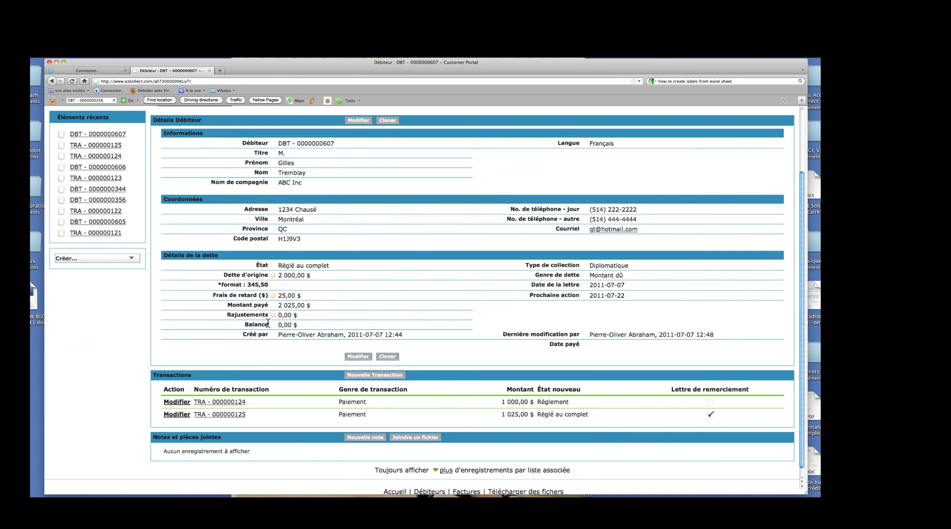
{"action": "mouse_move", "coordinate": [245, 326]}
{"action": "left_mouse_down"}
{"action": "mouse_move", "coordinate": [325, 321]}
{"action": "mouse_move", "coordinate": [252, 326]}
{"action": "left_mouse_up"}
{"action": "left_click", "coordinate": [325, 321]}
{"action": "left_click", "coordinate": [304, 350]}
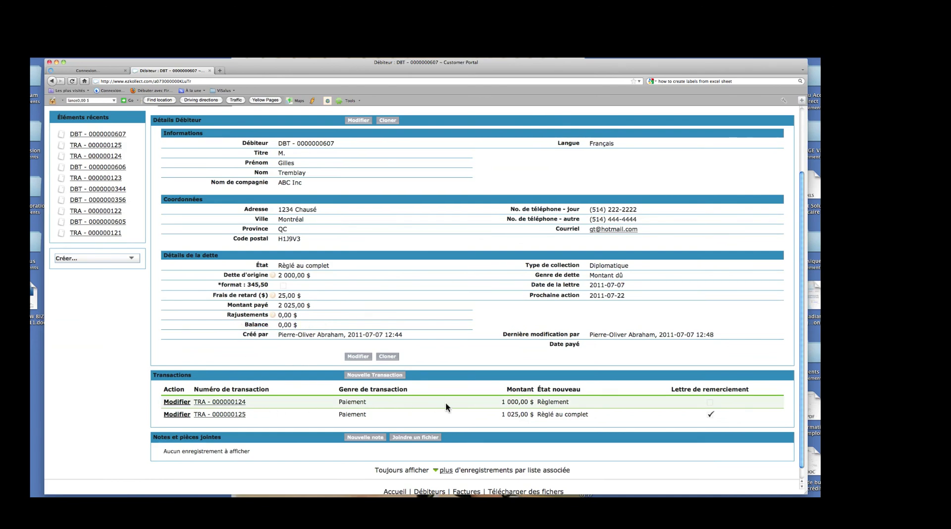